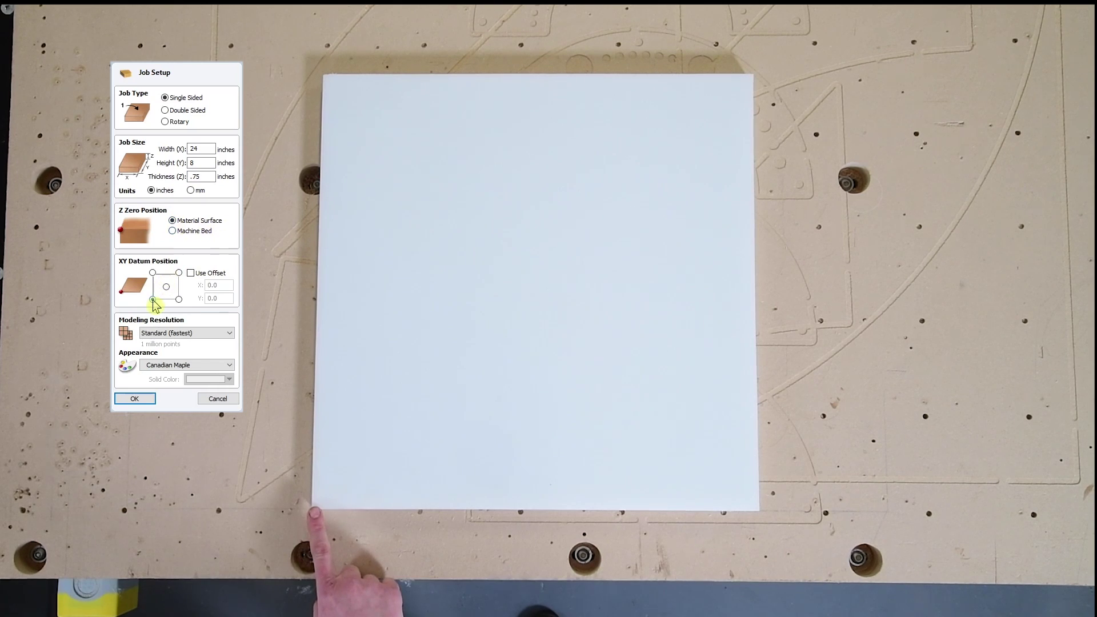
- Create a new job with material width 24, height 8 and thickness 0.75 inches
click(179, 299)
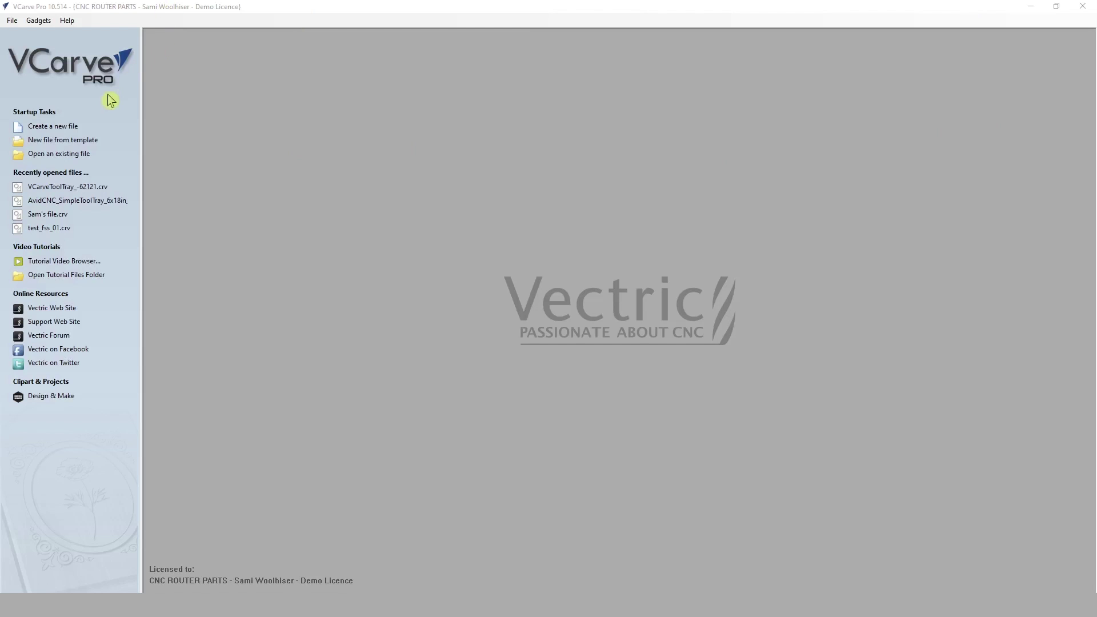
click(59, 128)
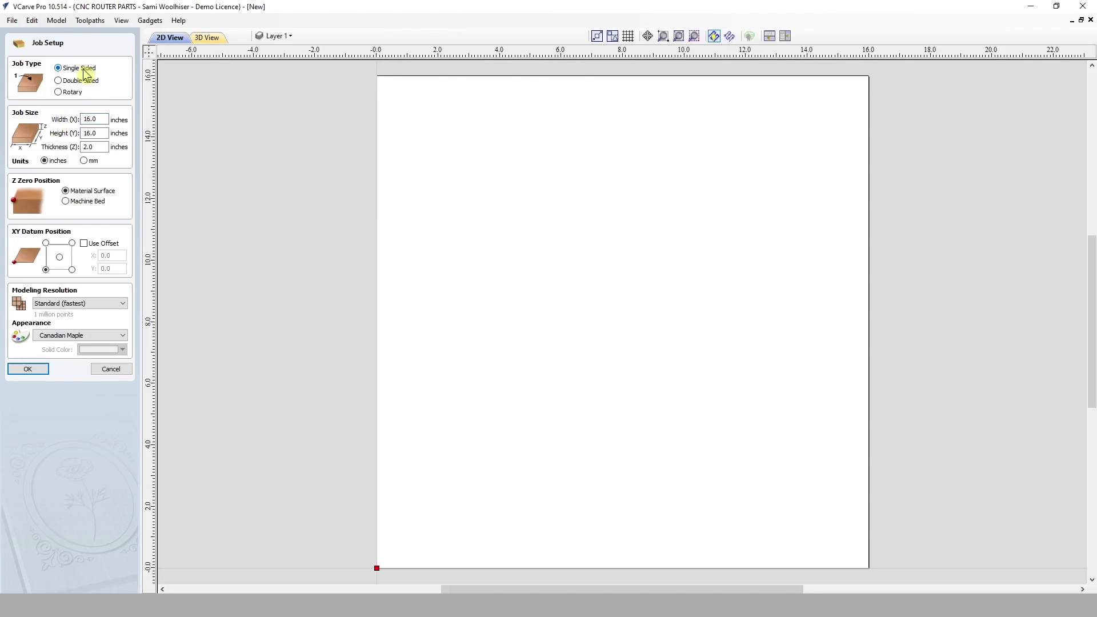
click(92, 119)
text(4)
key(Tab)
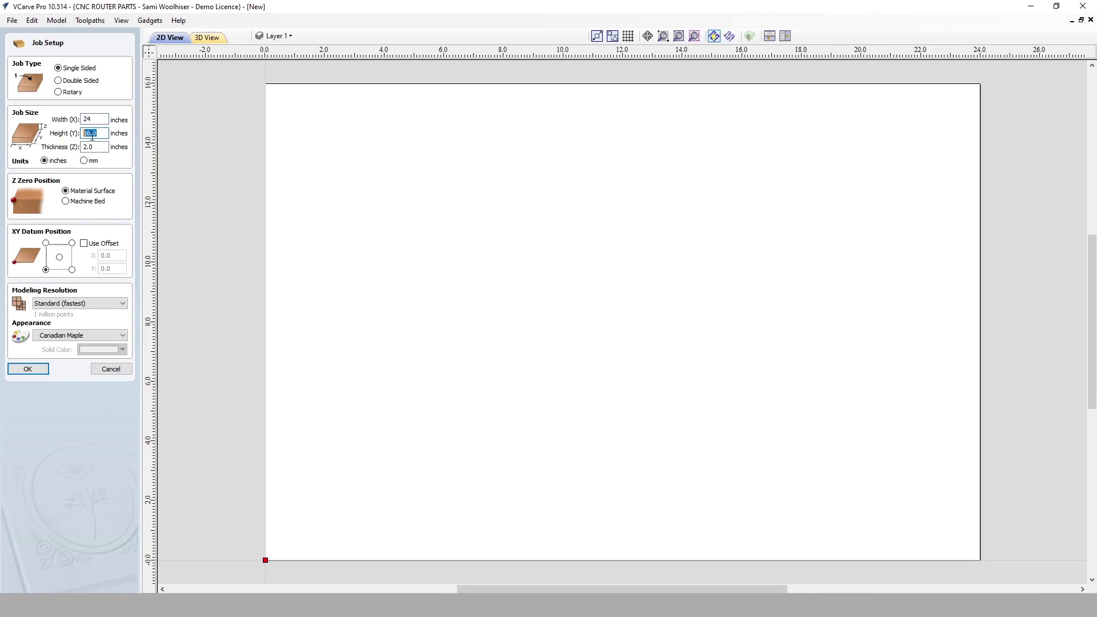
text(8)
key(Tab)
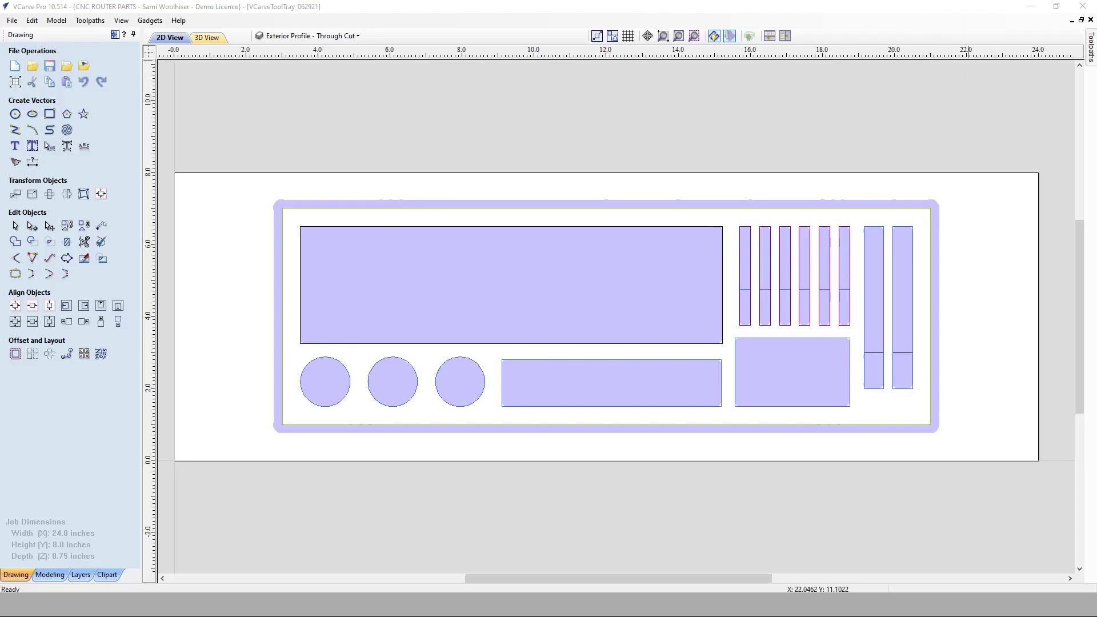
- Show the job's four toolpaths, toggle their previews off and on, and open toolpath saving
click(115, 35)
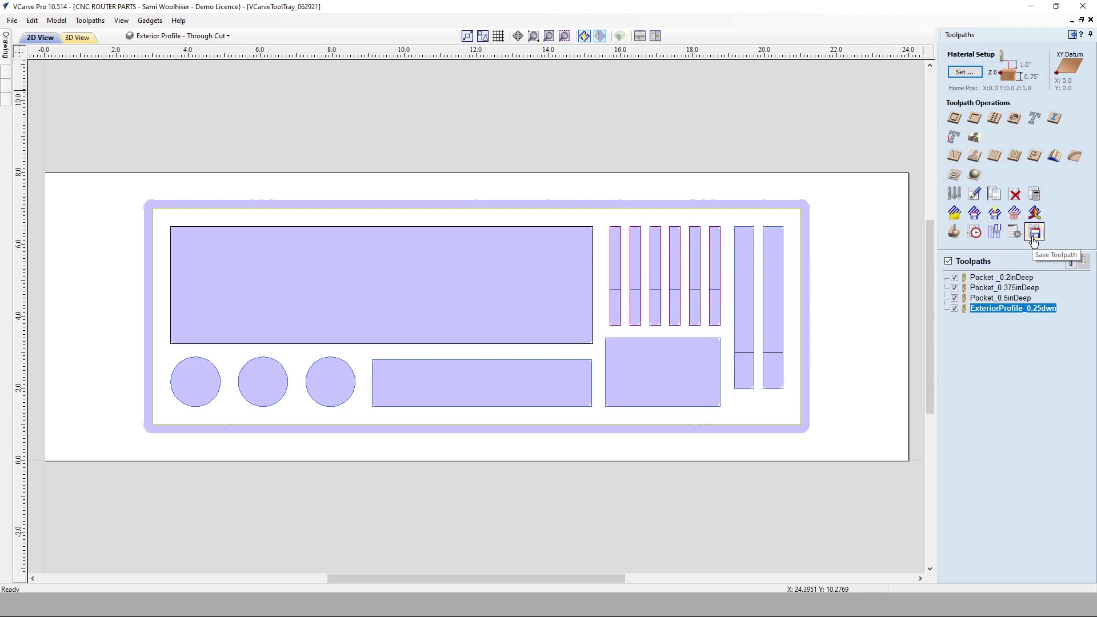
click(949, 262)
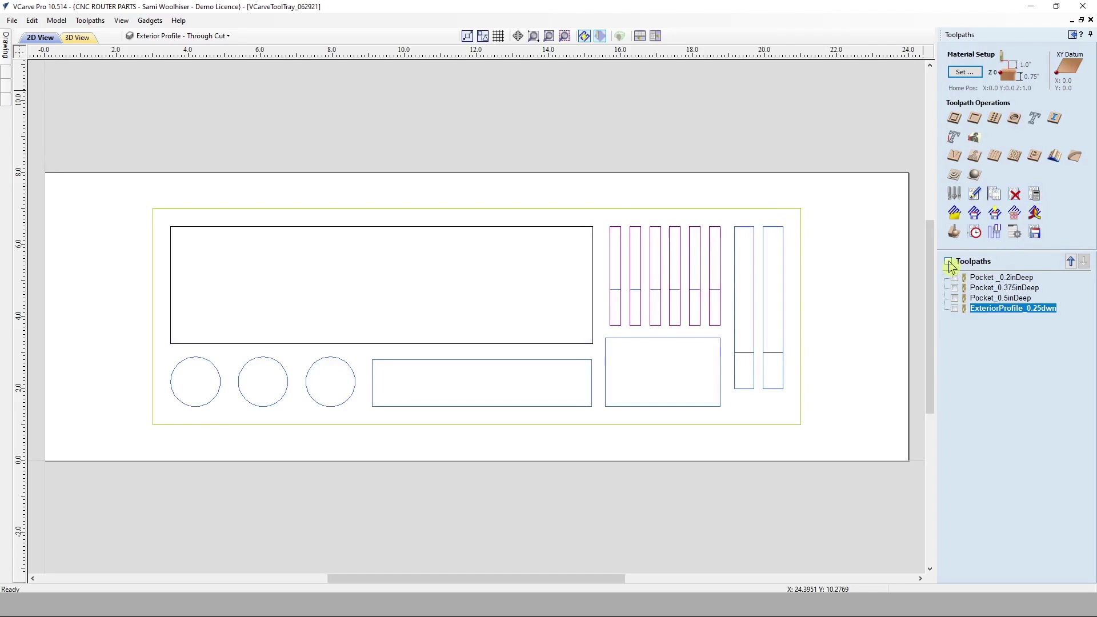
click(948, 261)
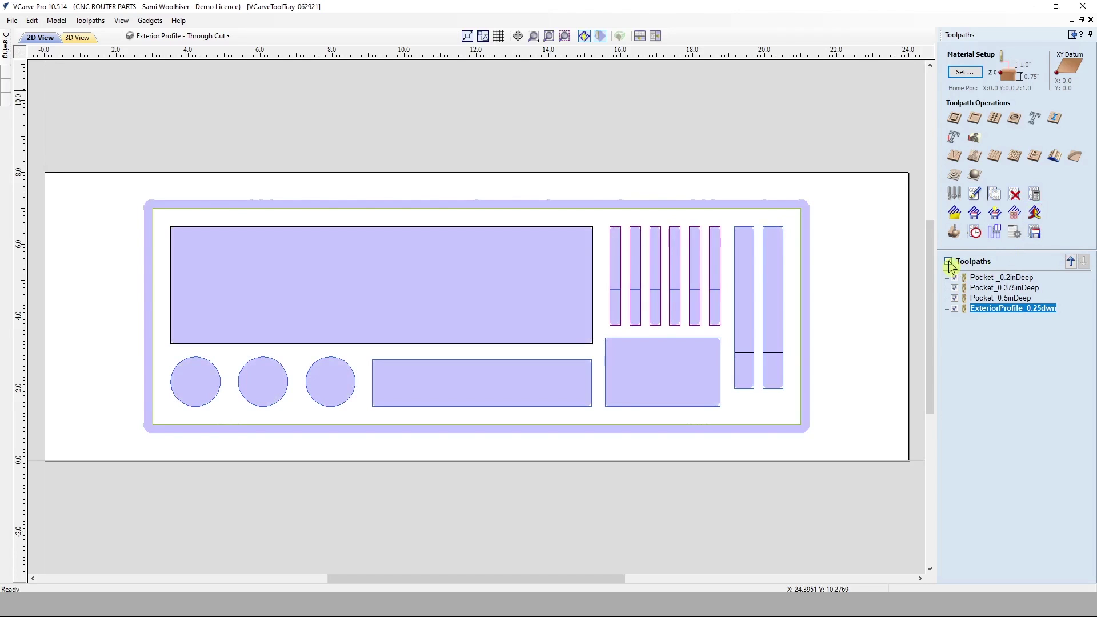
click(1035, 232)
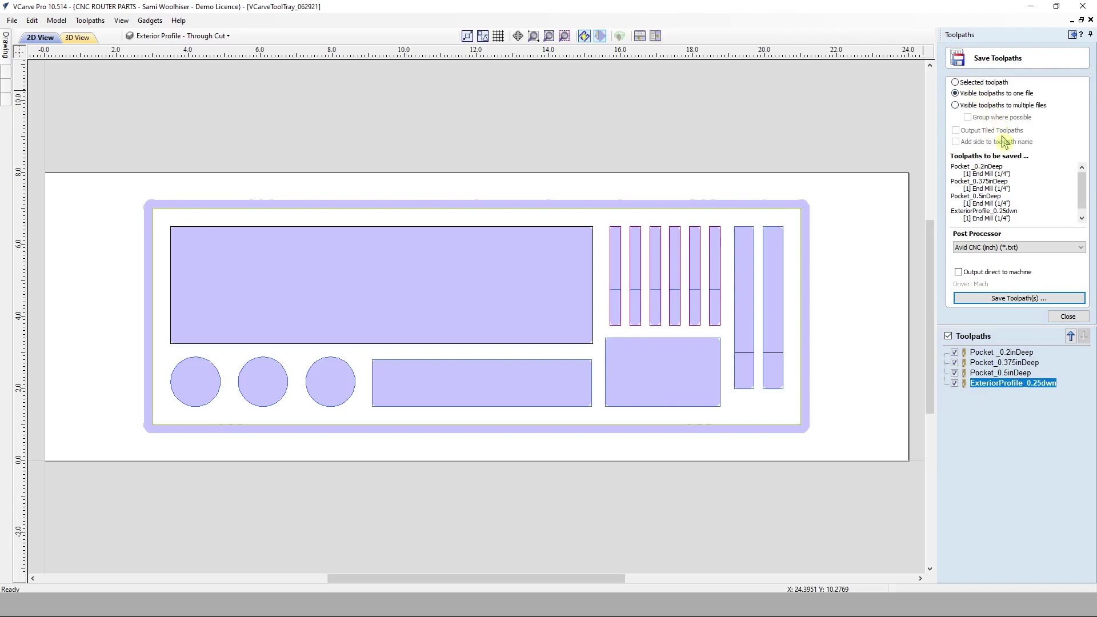
- Save all four toolpaths with Avid CNC (inch) as VCarveToolTray_062921_01 on the Desktop
click(1036, 249)
click(1034, 257)
click(1040, 298)
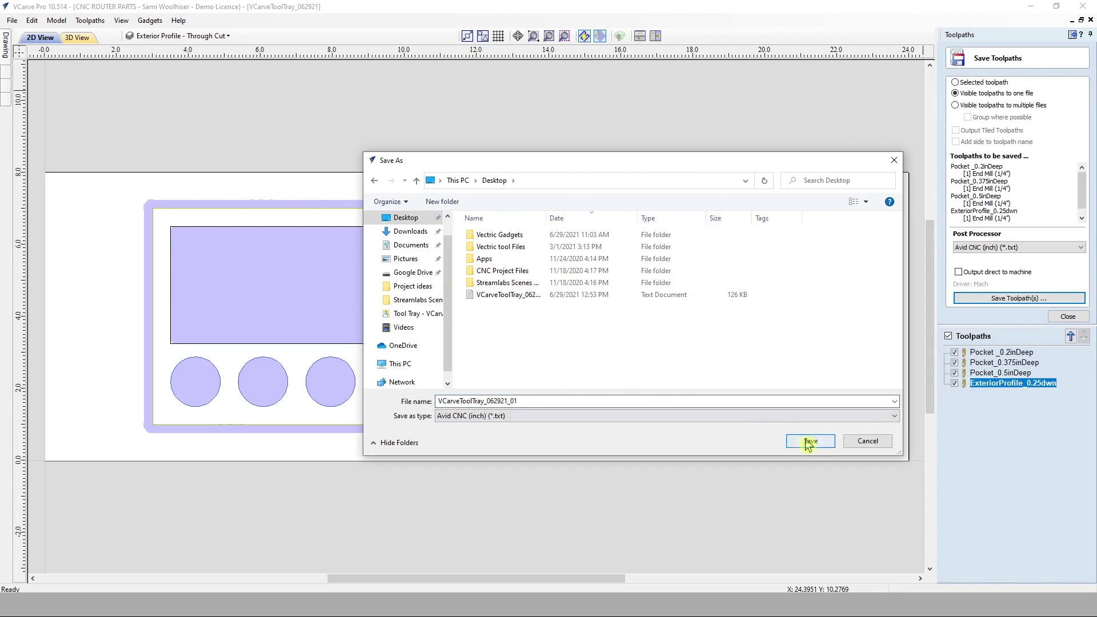
click(808, 442)
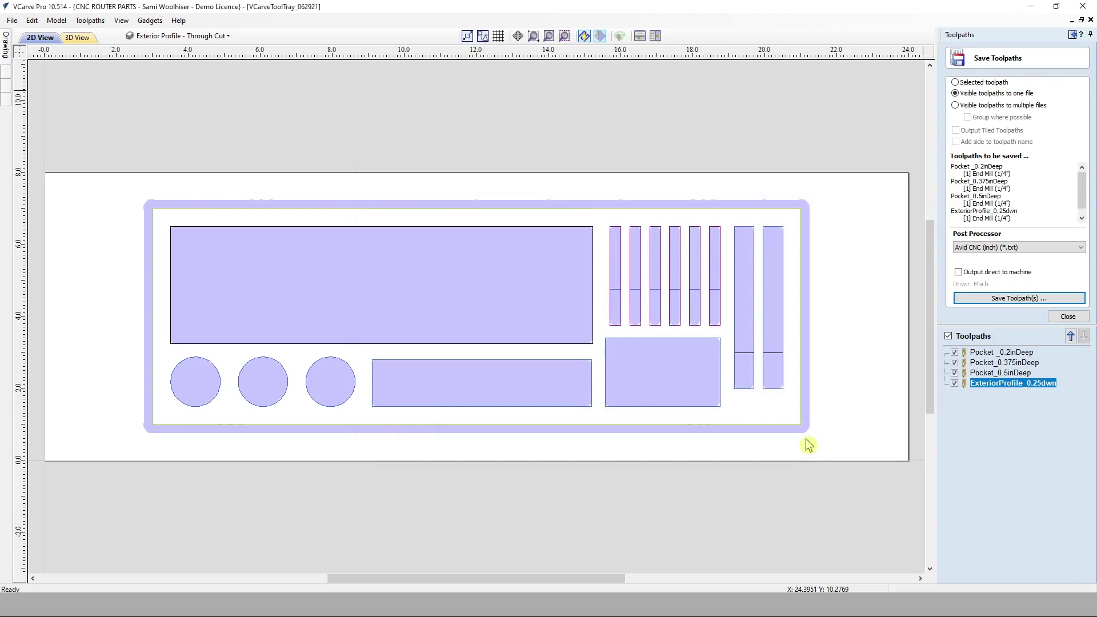
click(1066, 318)
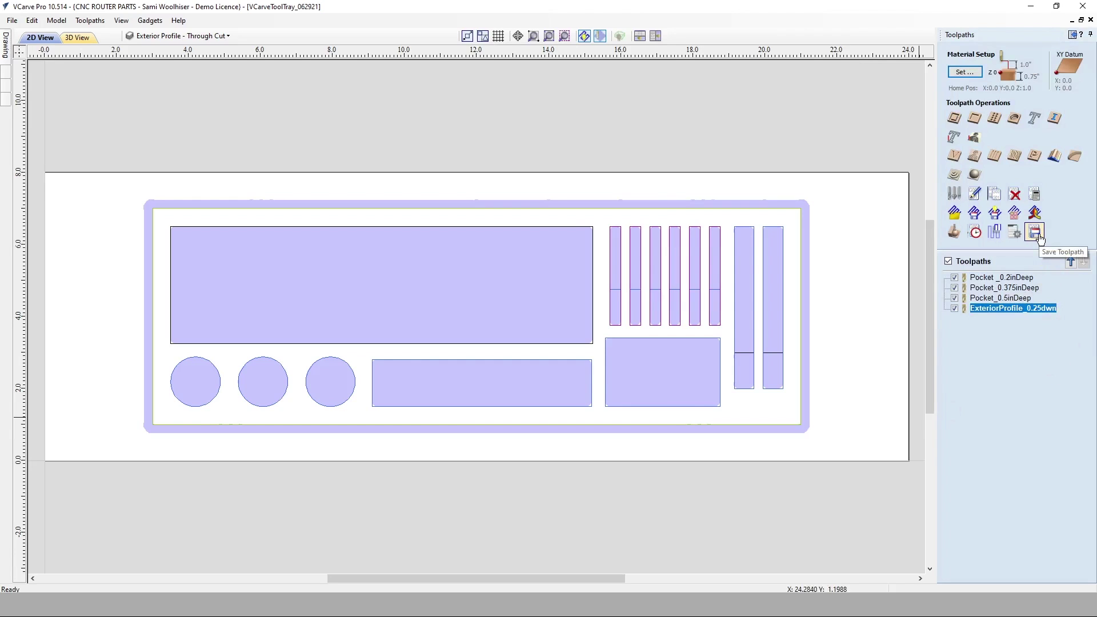
- Create the job setup sheet and save it as VCarveToolTray_062921_Summary_01 HTML
click(1009, 239)
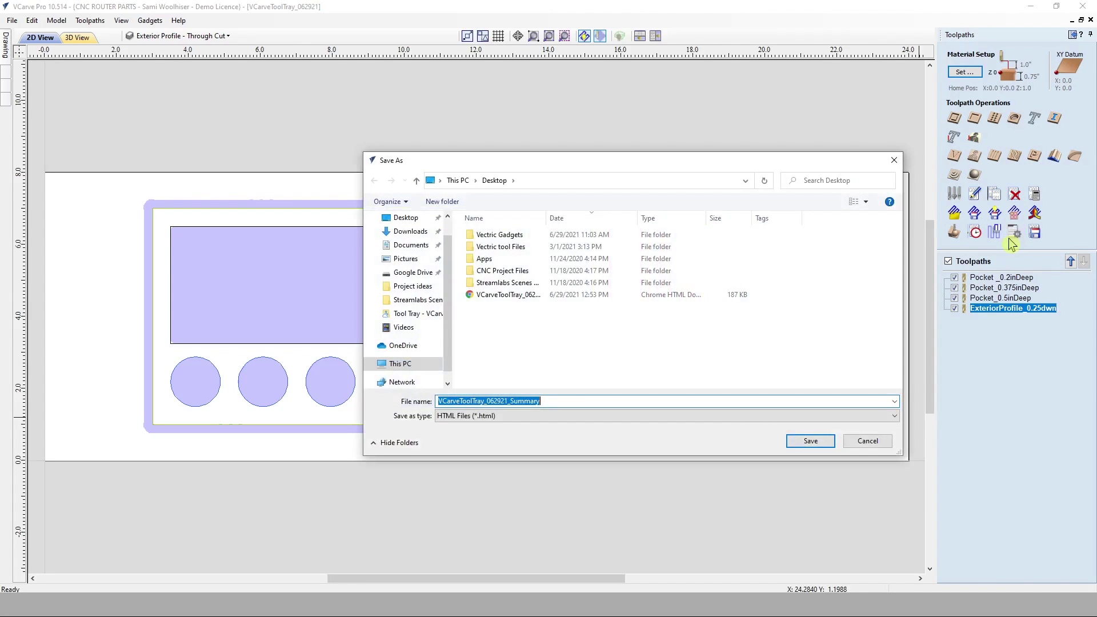
click(509, 401)
text(_01)
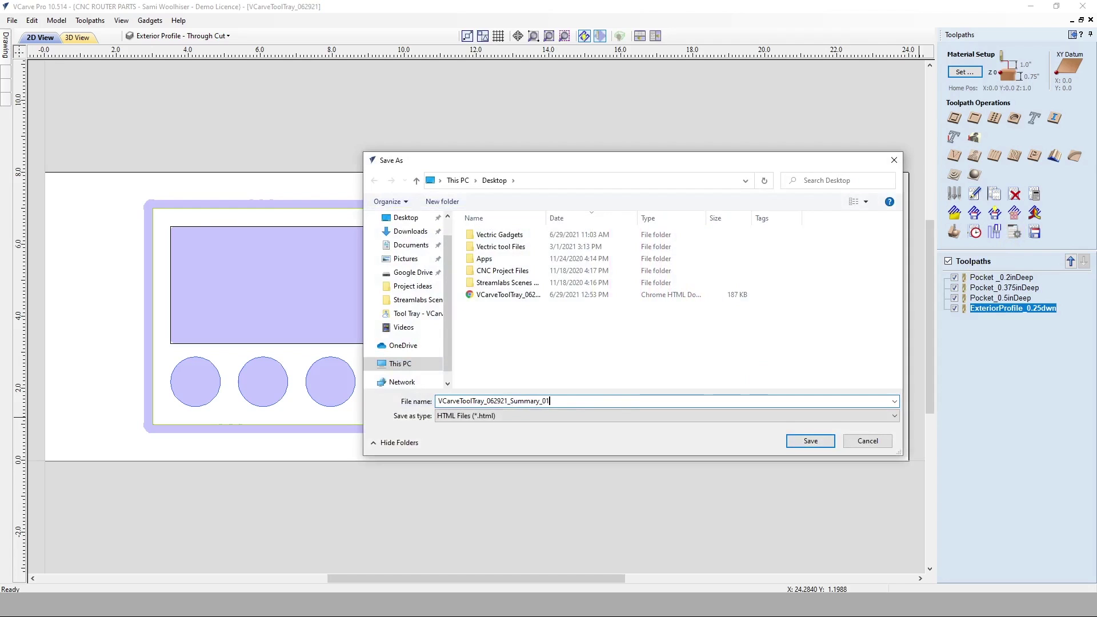
click(808, 443)
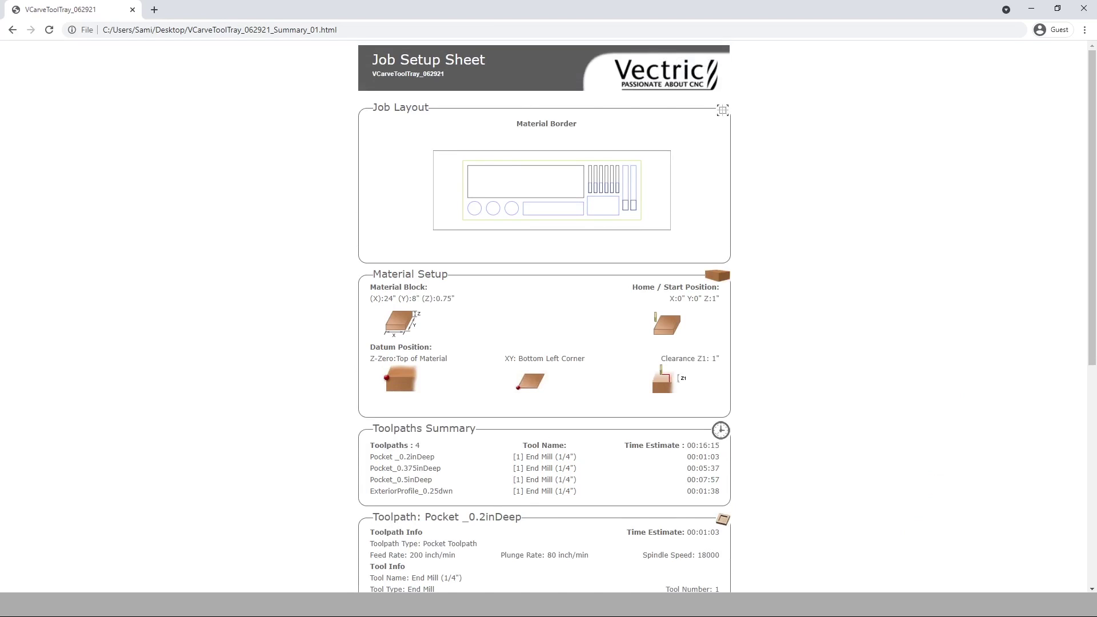
scroll(962, 526, down, 1)
scroll(962, 526, down, 1)
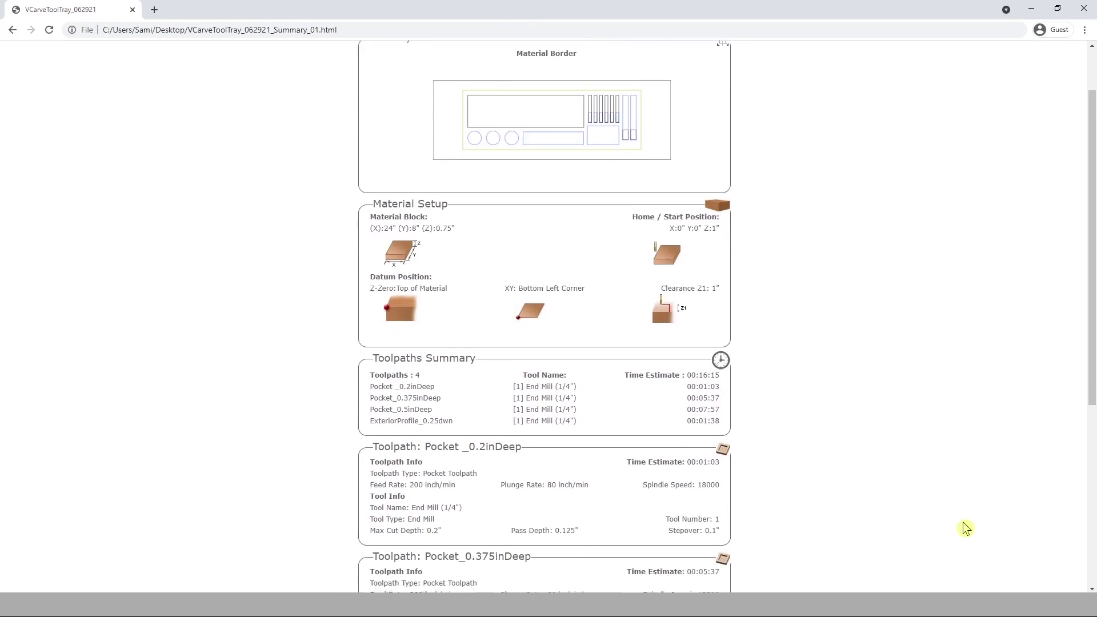
scroll(966, 529, down, 3)
scroll(967, 529, down, 2)
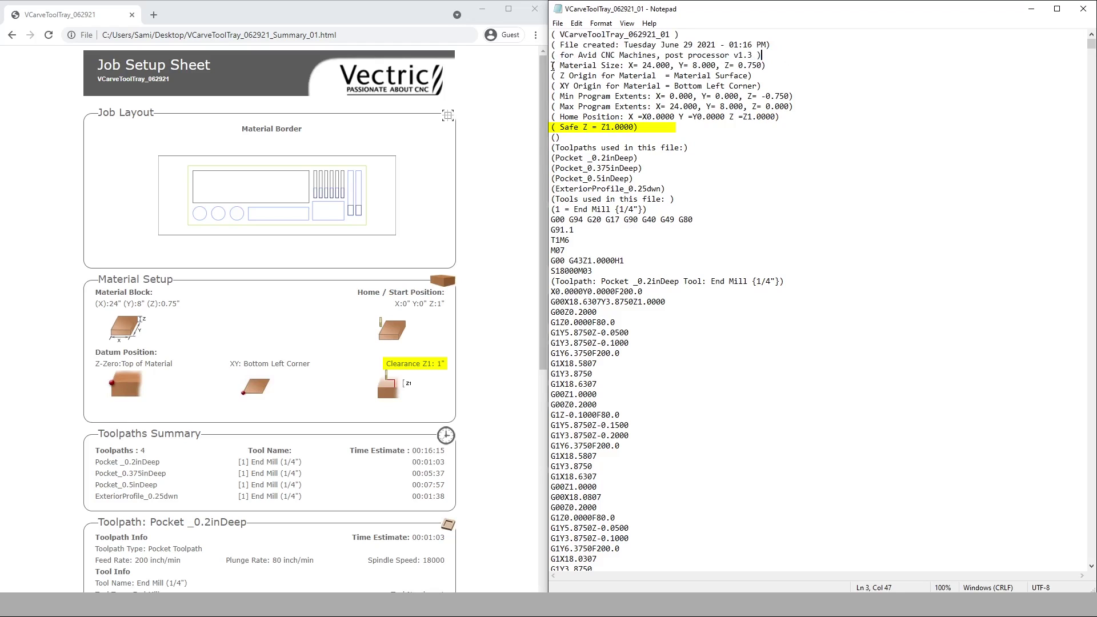
scroll(493, 478, down, 5)
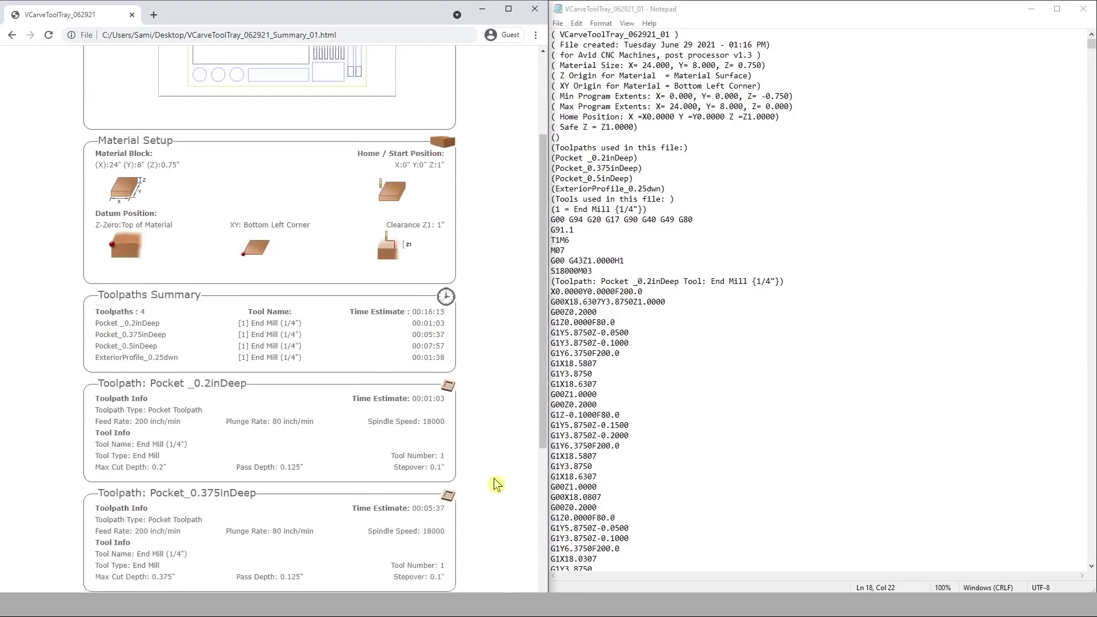